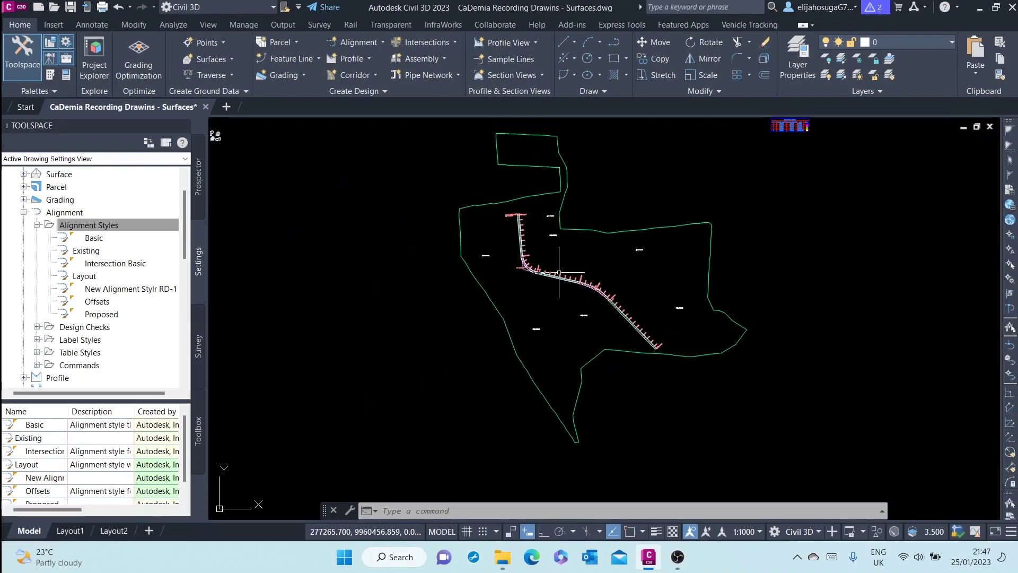
Zoom and pan the plan to show RD-1 between stations 0+040 and 0+120.
{"action": "scroll", "coordinate": [513, 266], "scroll_direction": "up", "scroll_amount": 10}
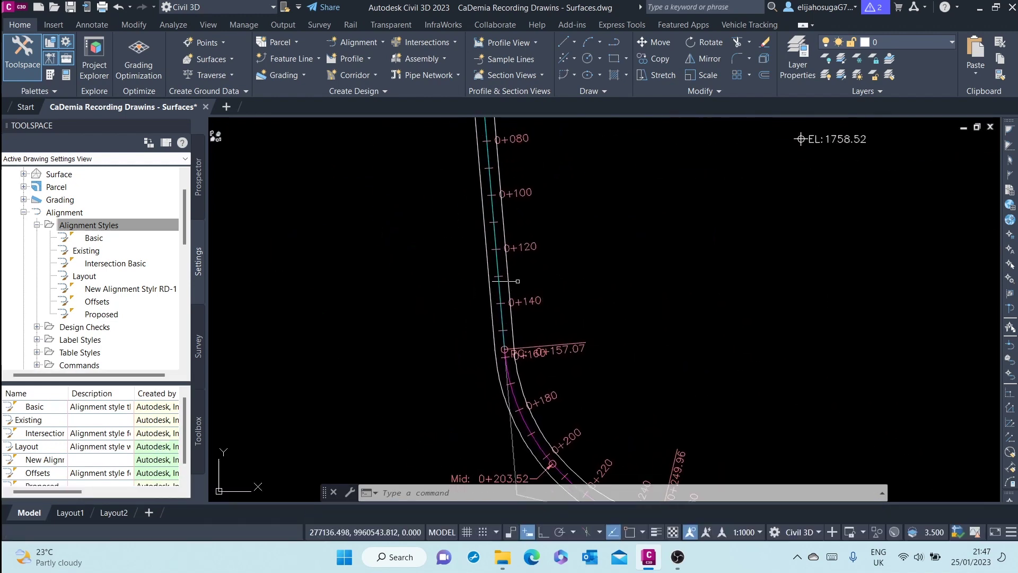
{"action": "middle_click_drag", "start_coordinate": [517, 271], "coordinate": [500, 277]}
{"action": "middle_click_drag", "start_coordinate": [520, 180], "coordinate": [532, 230]}
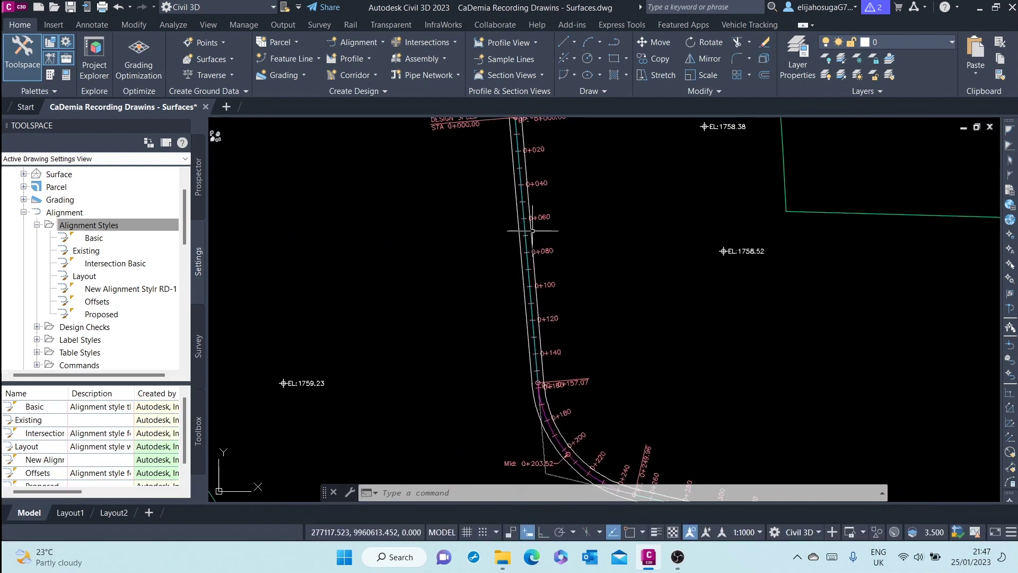
{"action": "scroll", "coordinate": [391, 302], "scroll_direction": "down", "scroll_amount": 3}
{"action": "scroll", "coordinate": [455, 244], "scroll_direction": "up", "scroll_amount": 6}
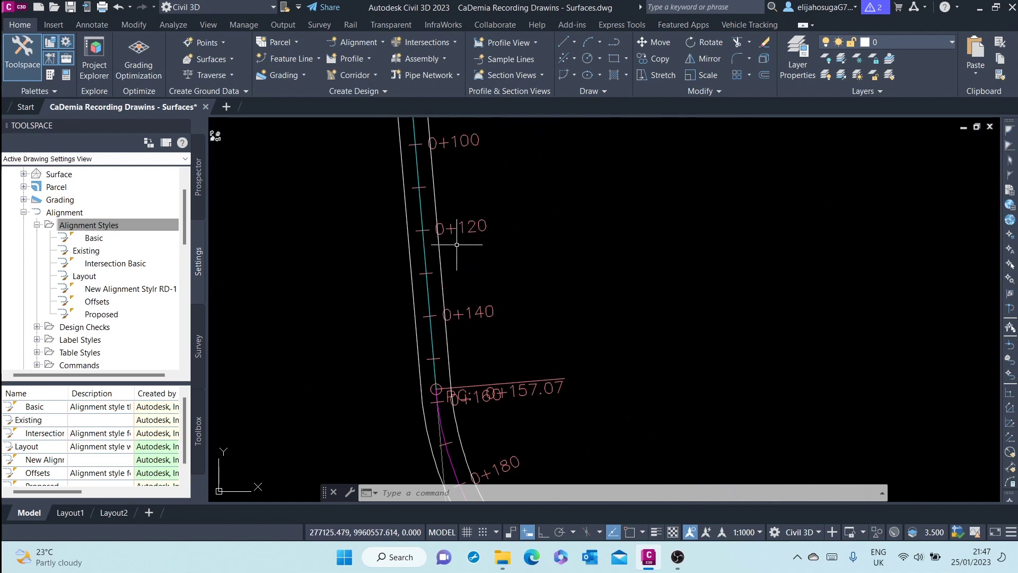
{"action": "scroll", "coordinate": [456, 244], "scroll_direction": "down", "scroll_amount": 4}
{"action": "mouse_move", "coordinate": [463, 213]}
{"action": "middle_mouse_down"}
{"action": "mouse_move", "coordinate": [445, 265]}
{"action": "mouse_move", "coordinate": [466, 281]}
{"action": "middle_mouse_up"}
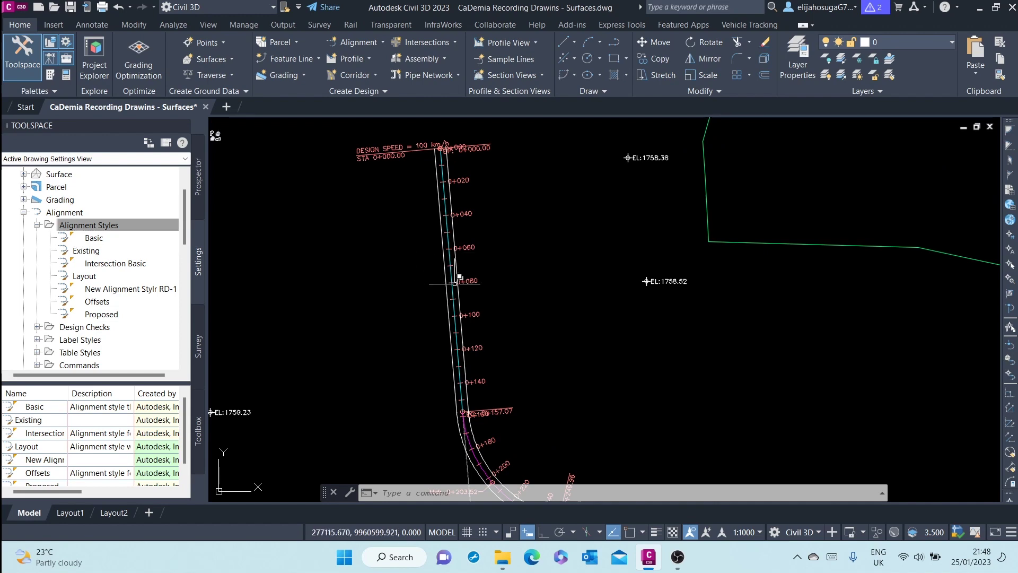
{"action": "scroll", "coordinate": [456, 294], "scroll_direction": "down", "scroll_amount": 3}
{"action": "scroll", "coordinate": [456, 296], "scroll_direction": "up", "scroll_amount": 6}
{"action": "scroll", "coordinate": [377, 194], "scroll_direction": "down", "scroll_amount": 6}
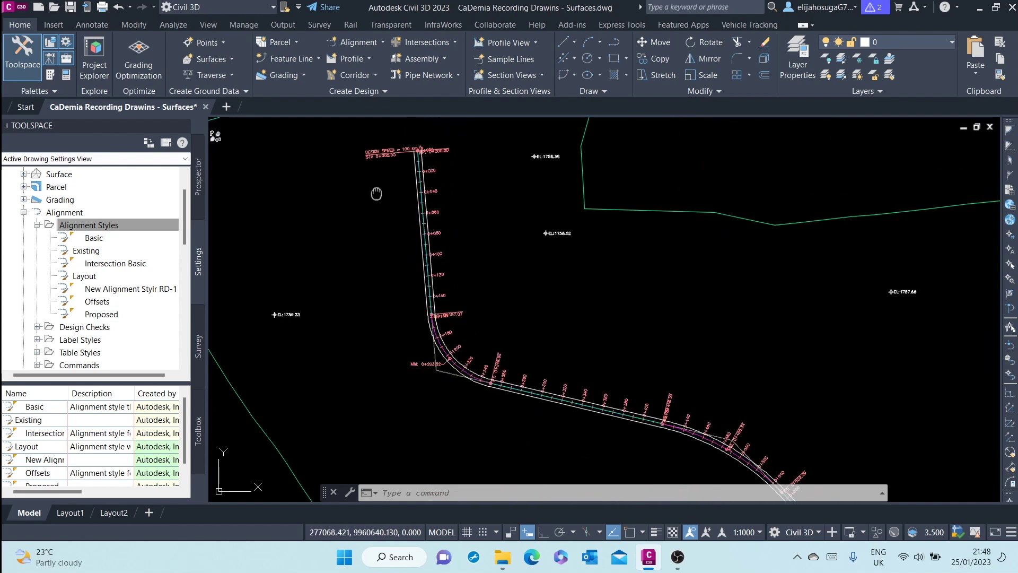
{"action": "middle_click_drag", "start_coordinate": [376, 193], "coordinate": [402, 253]}
{"action": "scroll", "coordinate": [454, 282], "scroll_direction": "up", "scroll_amount": 6}
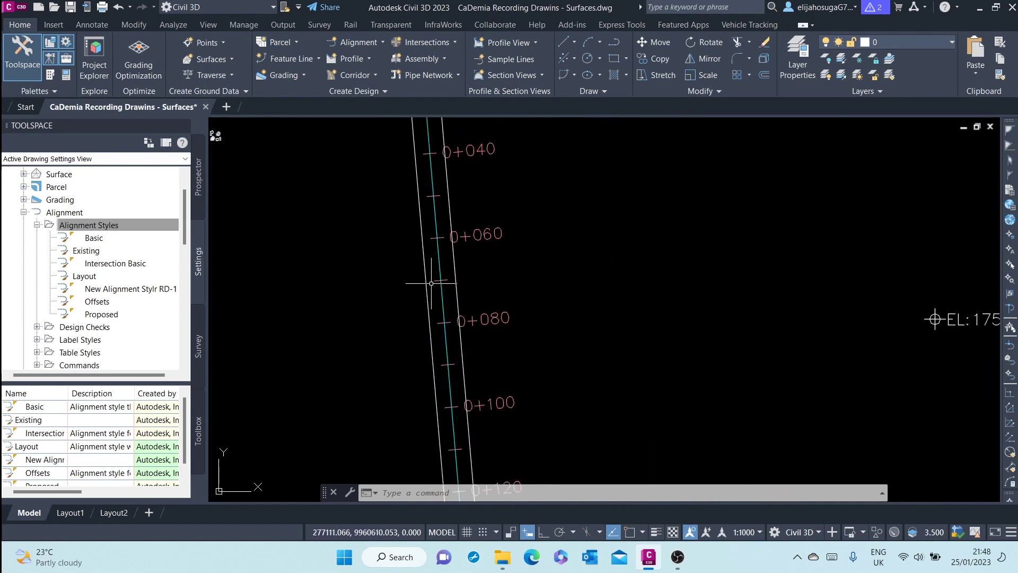
Select the RD-1-Left-3.500 offset alignment and start Add Widening on it.
{"action": "left_click", "coordinate": [455, 268]}
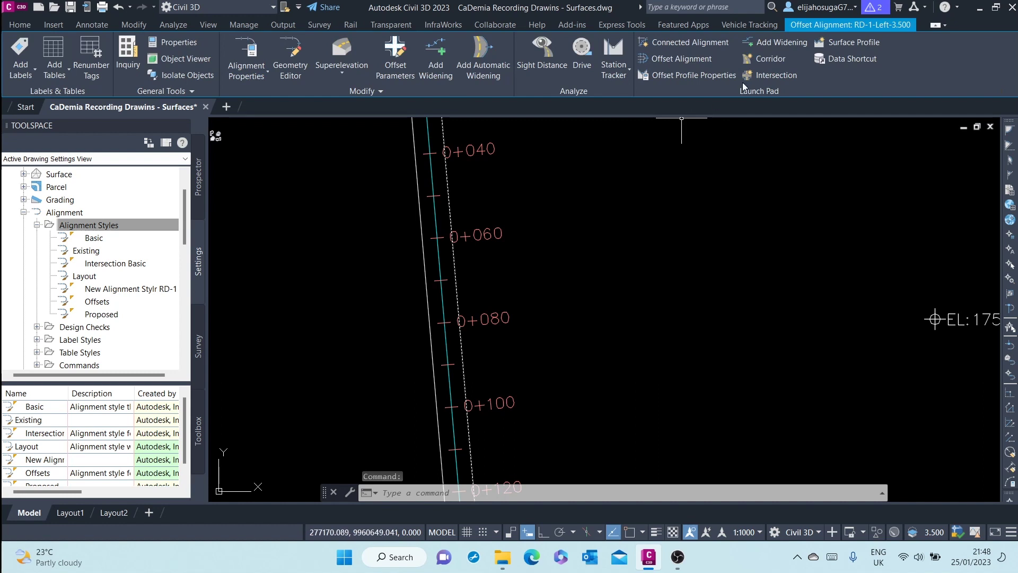
{"action": "scroll", "coordinate": [483, 235], "scroll_direction": "down", "scroll_amount": 4}
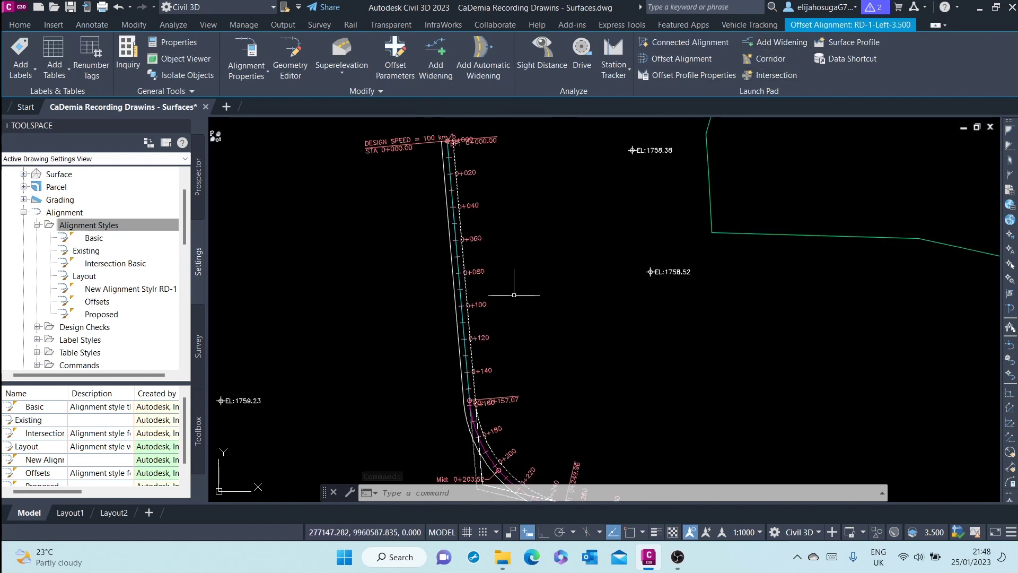
{"action": "scroll", "coordinate": [483, 235], "scroll_direction": "up", "scroll_amount": 2}
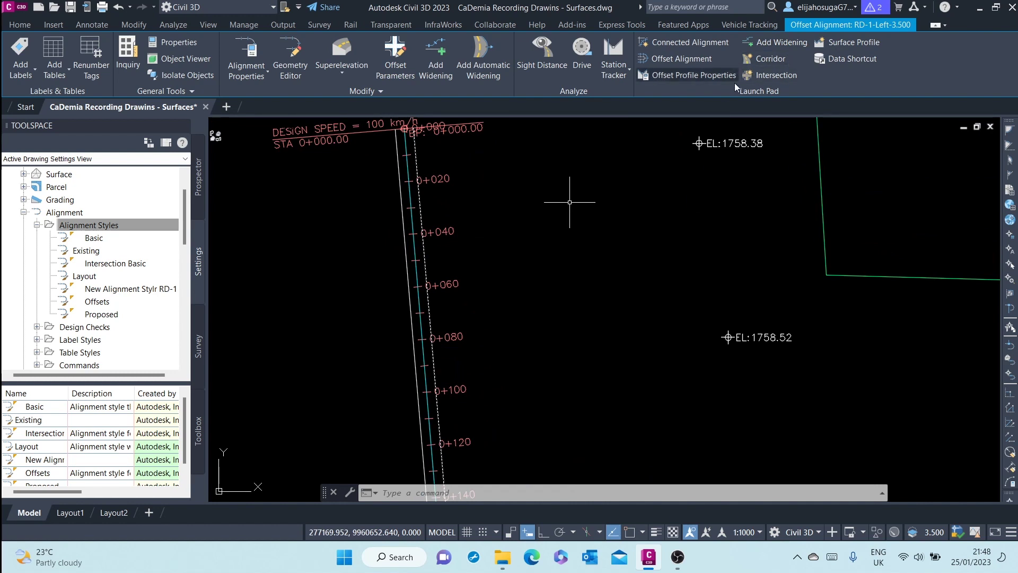
{"action": "left_click", "coordinate": [781, 41]}
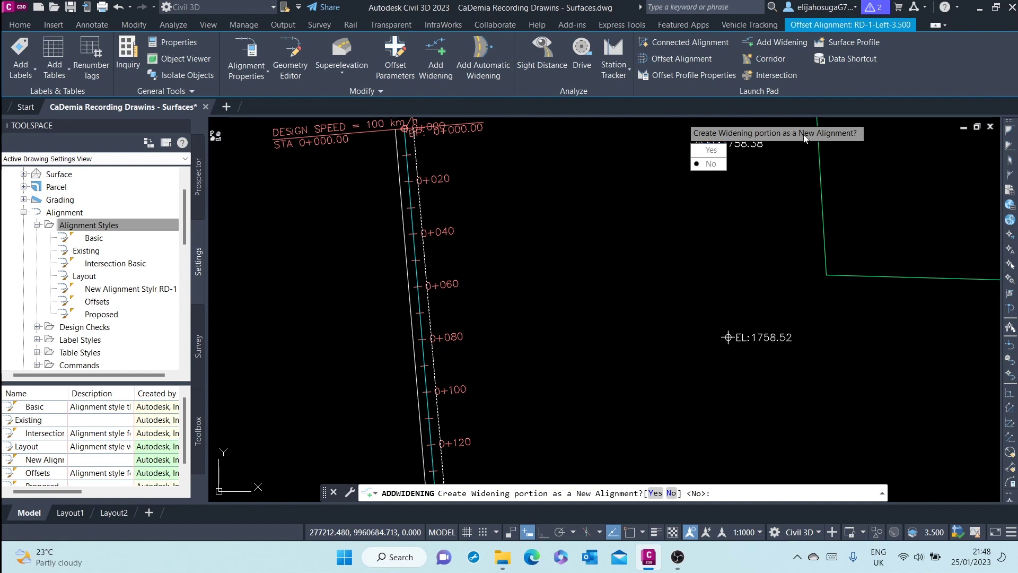
Keep the widening on the existing offset alignment and snap its start to station 0+060.
{"action": "left_click", "coordinate": [711, 165]}
{"action": "middle_click_drag", "start_coordinate": [431, 227], "coordinate": [473, 155]}
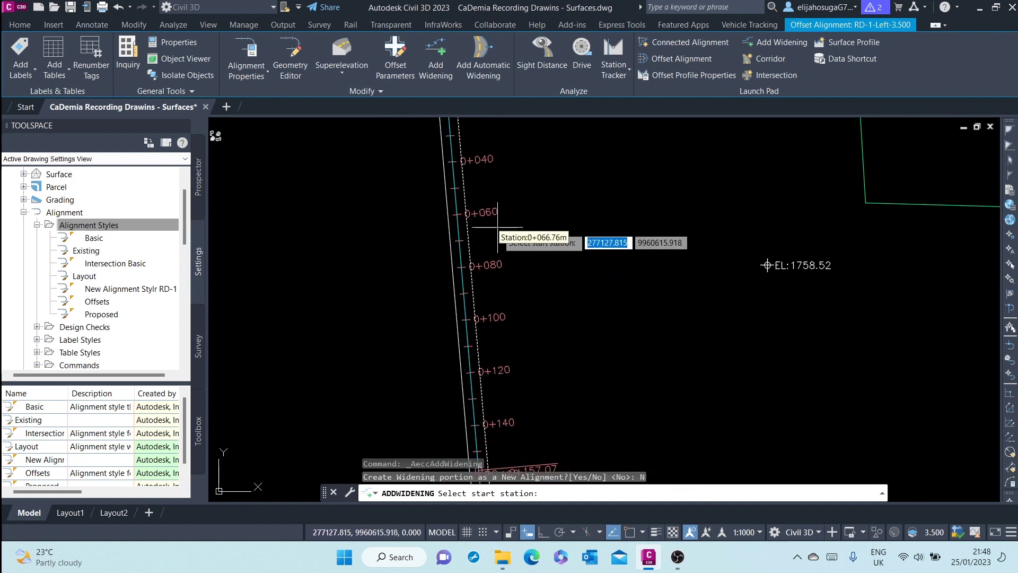
{"action": "scroll", "coordinate": [495, 223], "scroll_direction": "up", "scroll_amount": 4}
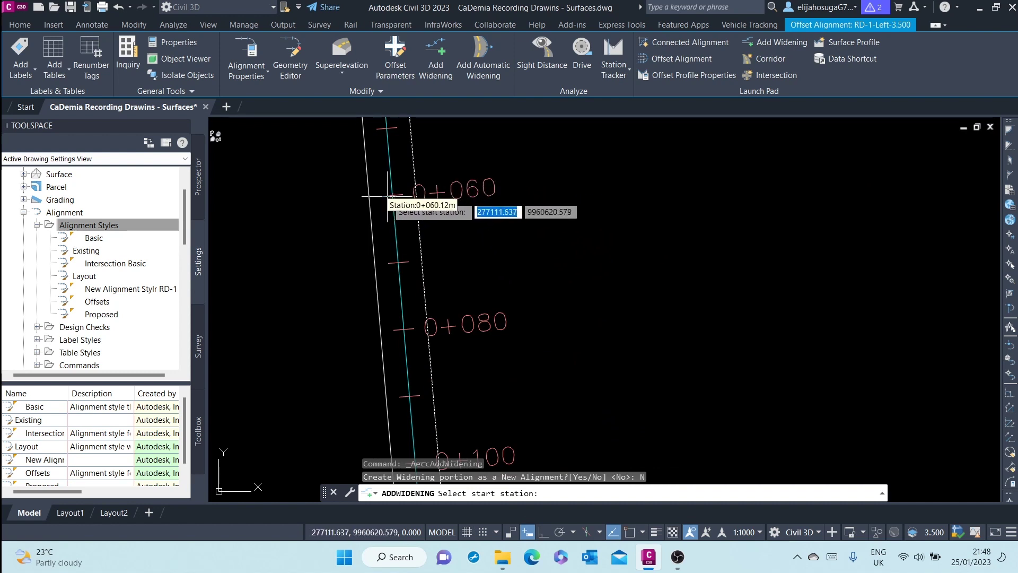
{"action": "key", "text": "F3"}
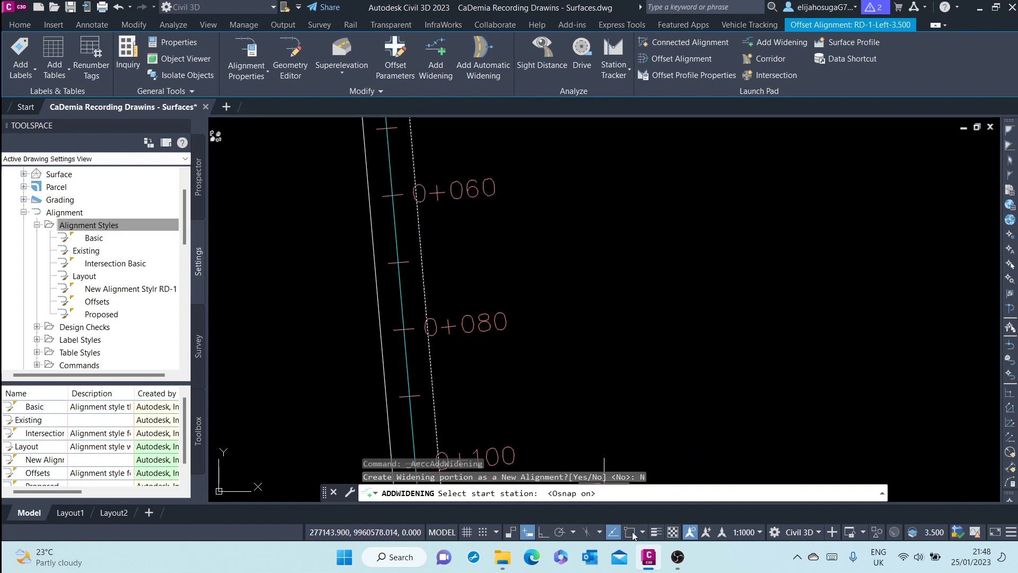
{"action": "left_click", "coordinate": [394, 214]}
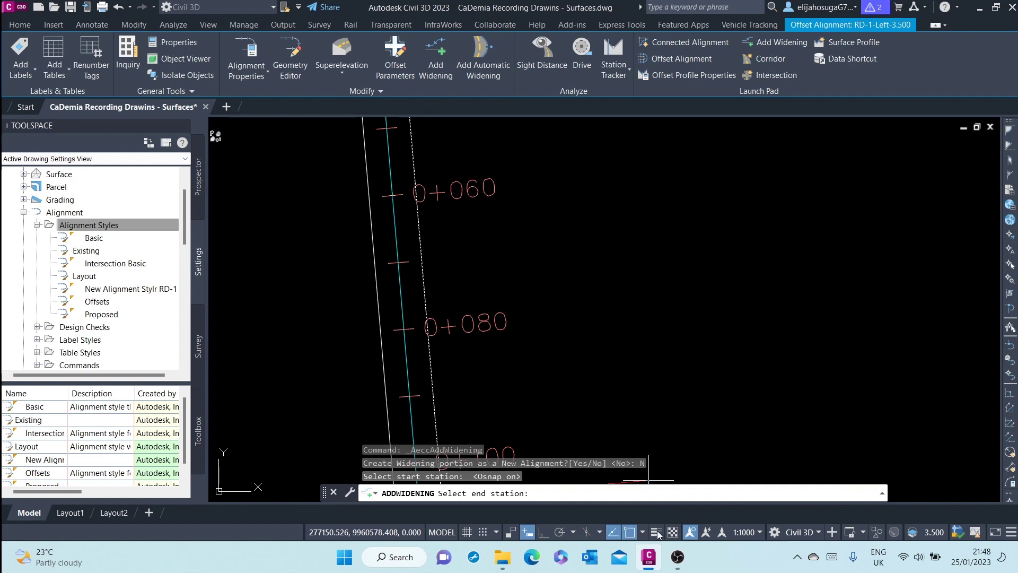
Pick station 0+140 as the widening end point.
{"action": "left_click", "coordinate": [630, 532]}
{"action": "scroll", "coordinate": [553, 265], "scroll_direction": "down", "scroll_amount": 5}
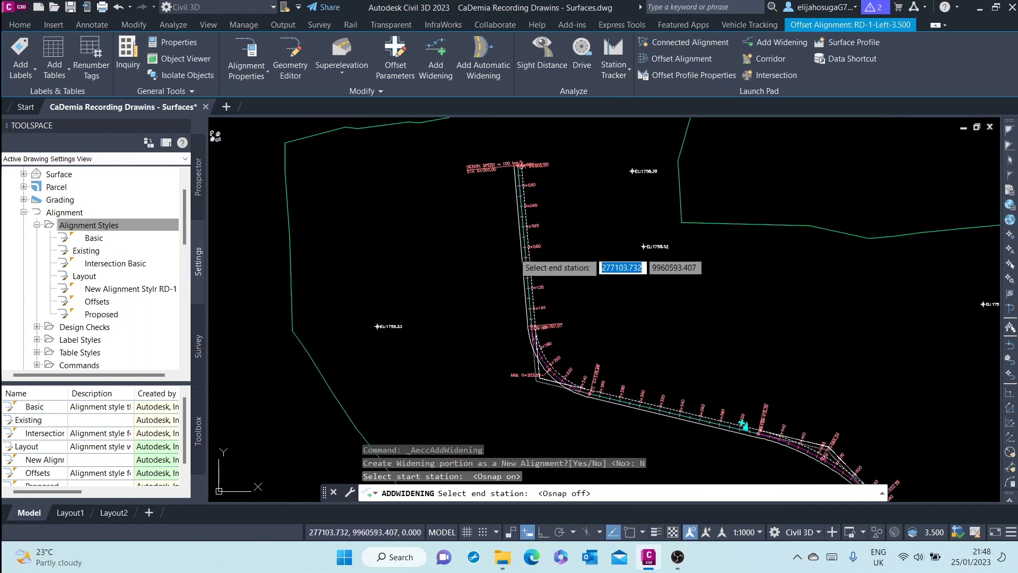
{"action": "scroll", "coordinate": [528, 284], "scroll_direction": "up", "scroll_amount": 8}
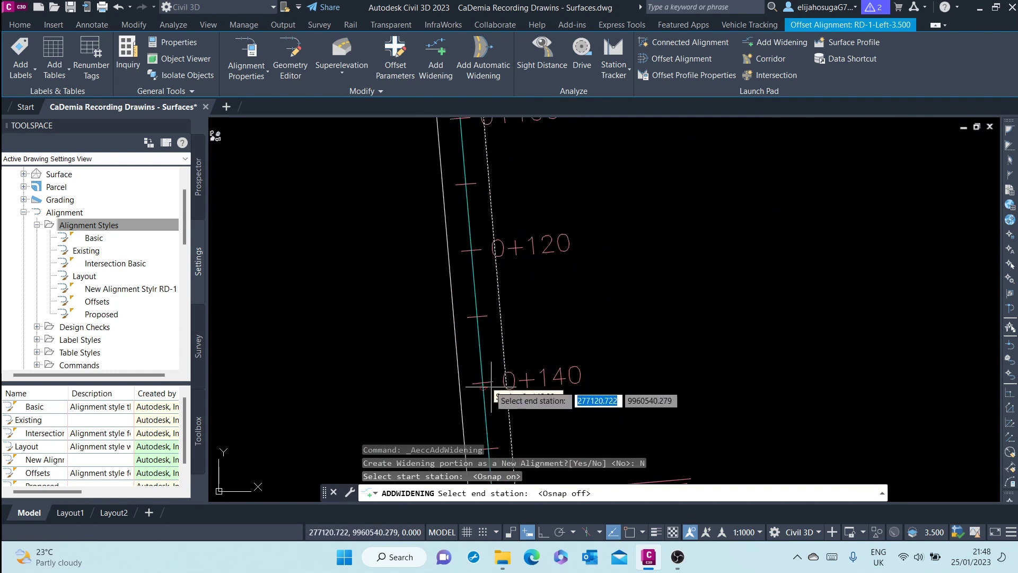
{"action": "left_click", "coordinate": [634, 528]}
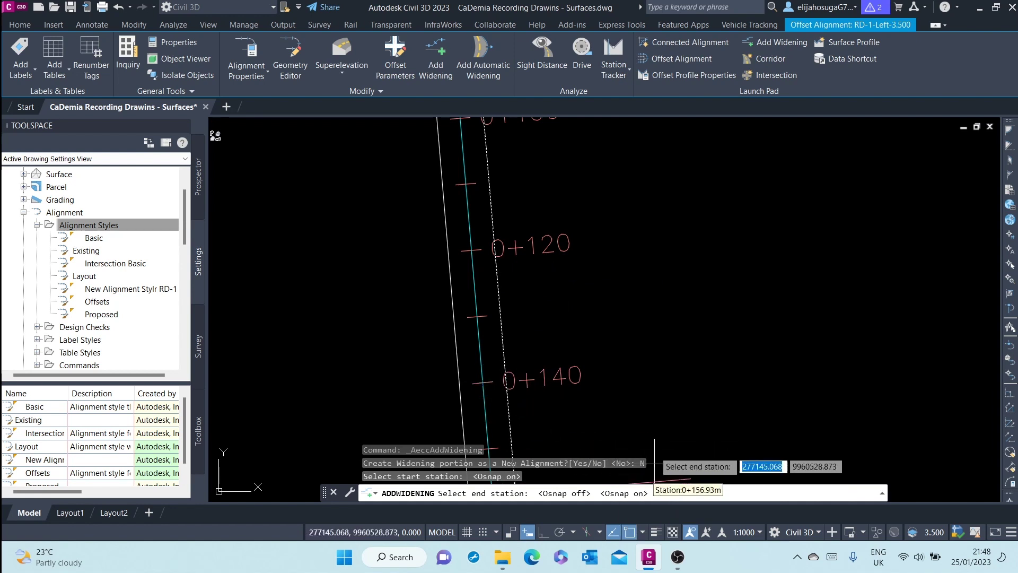
{"action": "left_click", "coordinate": [482, 382]}
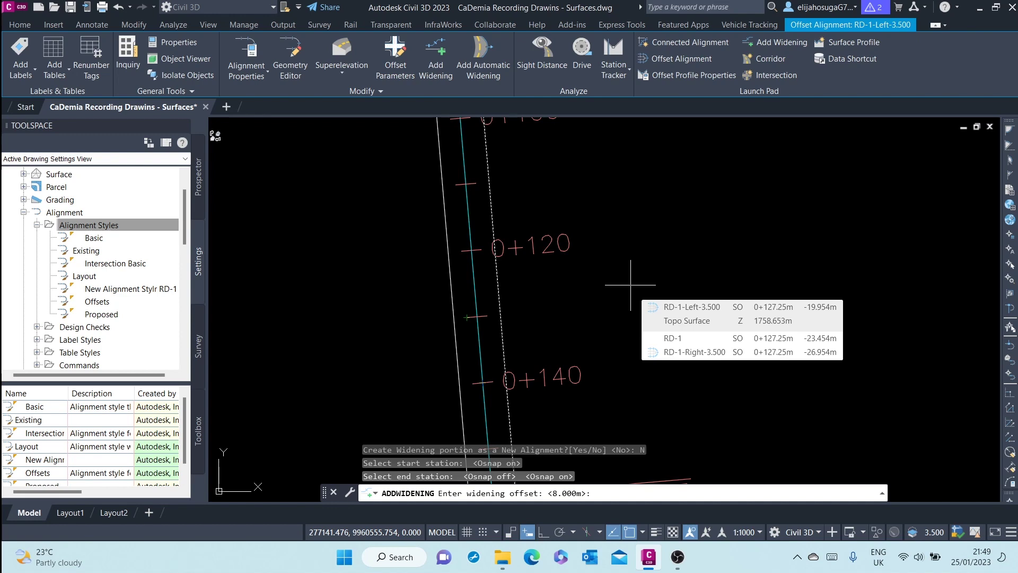
Accept the default 8.000 m widening offset.
{"action": "key", "text": "Return"}
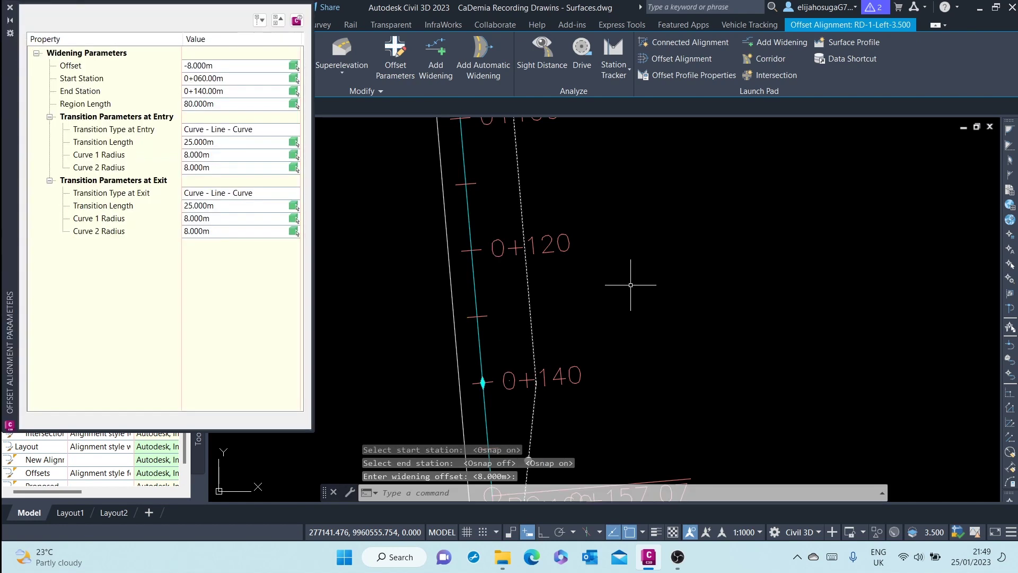
{"action": "scroll", "coordinate": [620, 276], "scroll_direction": "down", "scroll_amount": 5}
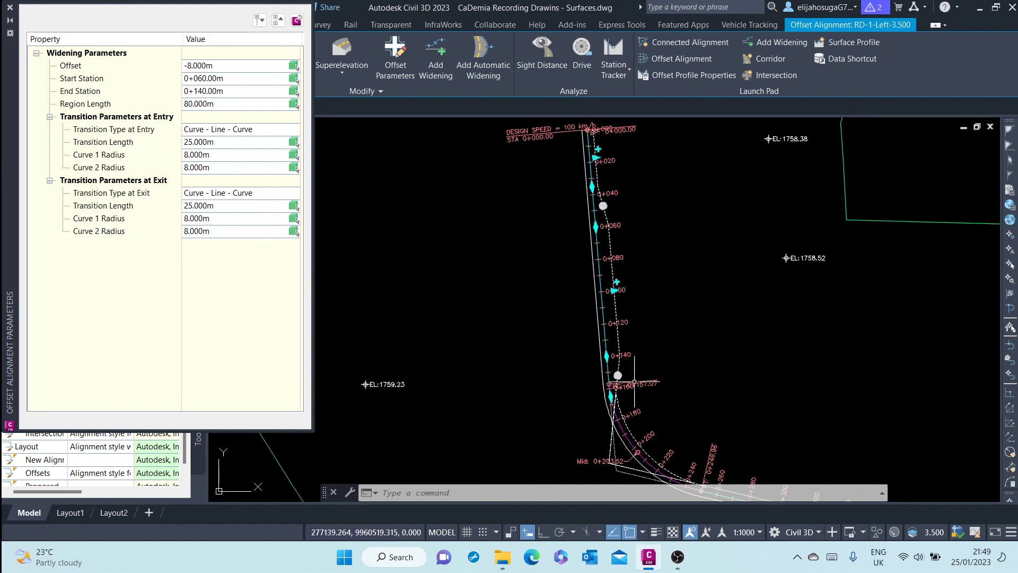
{"action": "middle_click_drag", "start_coordinate": [622, 323], "coordinate": [601, 403]}
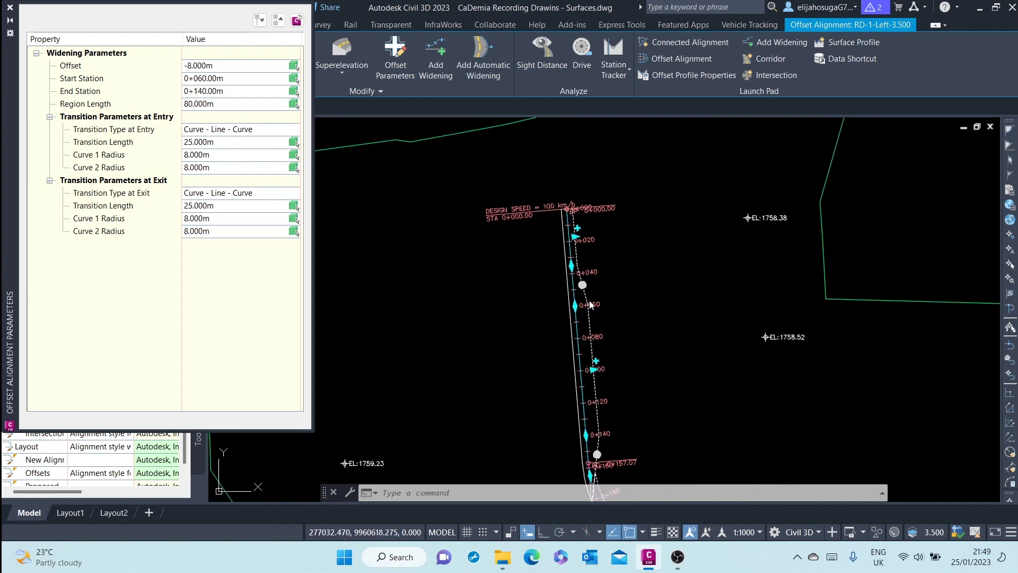
{"action": "scroll", "coordinate": [596, 297], "scroll_direction": "up", "scroll_amount": 4}
{"action": "scroll", "coordinate": [578, 277], "scroll_direction": "down", "scroll_amount": 2}
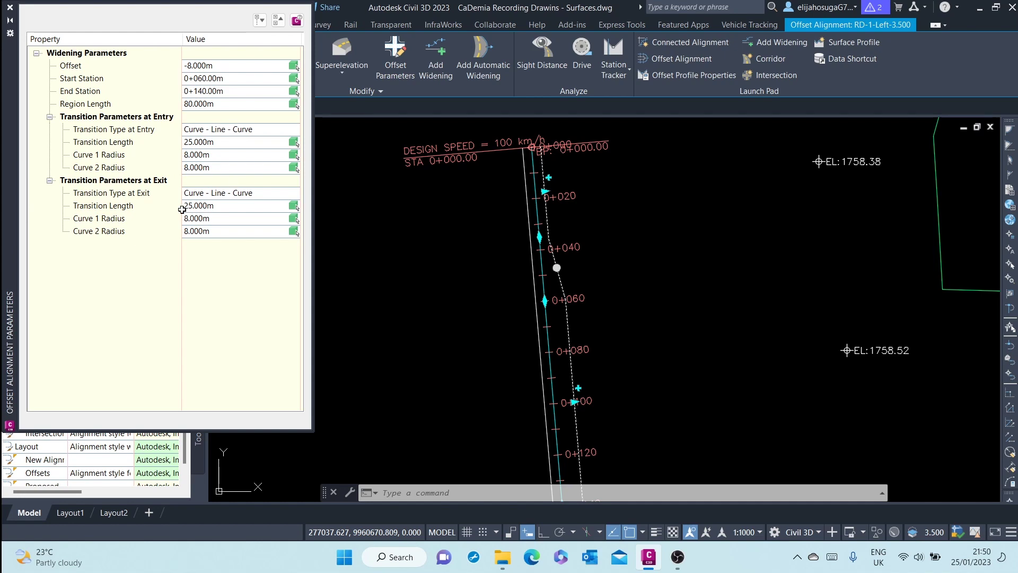
{"action": "scroll", "coordinate": [544, 244], "scroll_direction": "down", "scroll_amount": 3}
{"action": "scroll", "coordinate": [554, 318], "scroll_direction": "up", "scroll_amount": 5}
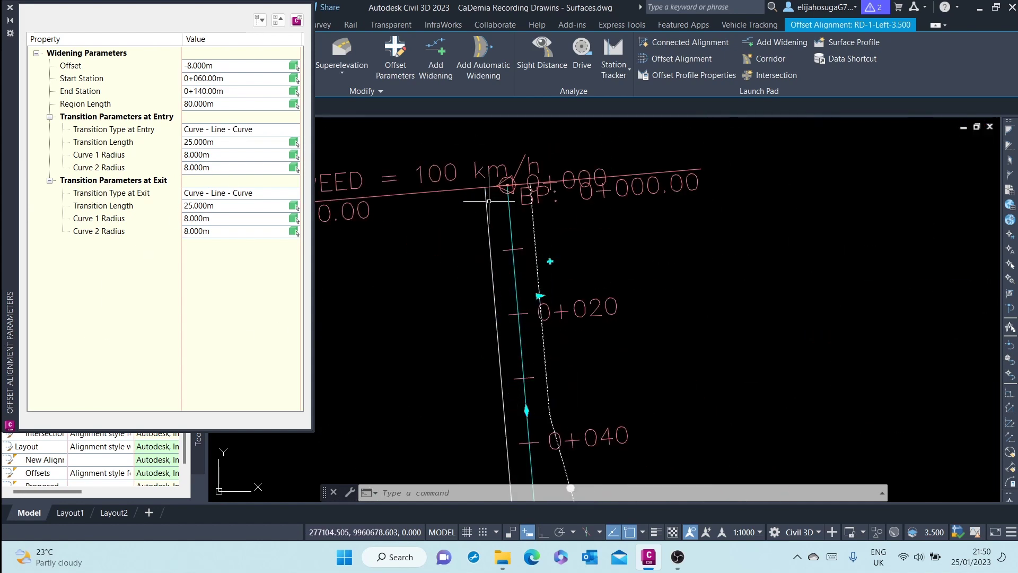
{"action": "middle_click_drag", "start_coordinate": [557, 324], "coordinate": [499, 176]}
{"action": "scroll", "coordinate": [503, 240], "scroll_direction": "down", "scroll_amount": 2}
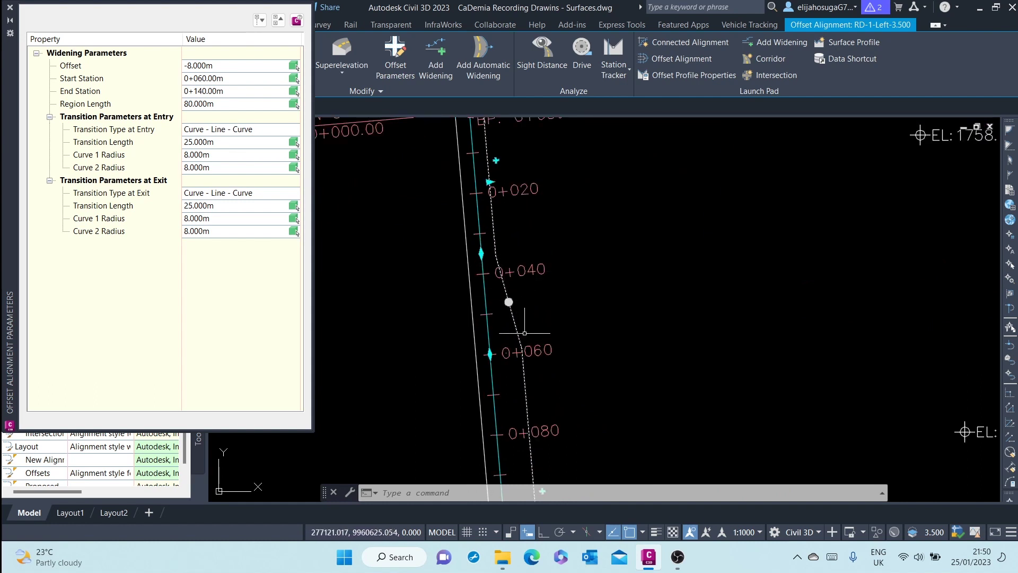
{"action": "scroll", "coordinate": [548, 378], "scroll_direction": "down", "scroll_amount": 5}
{"action": "scroll", "coordinate": [503, 299], "scroll_direction": "up", "scroll_amount": 3}
{"action": "scroll", "coordinate": [503, 300], "scroll_direction": "down", "scroll_amount": 2}
{"action": "scroll", "coordinate": [472, 128], "scroll_direction": "up", "scroll_amount": 4}
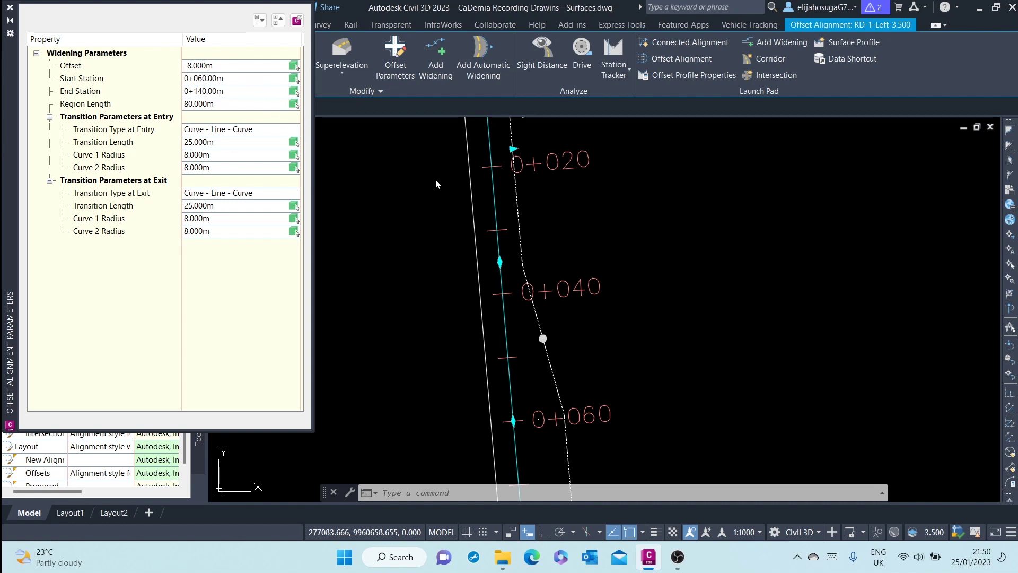
{"action": "scroll", "coordinate": [435, 183], "scroll_direction": "down", "scroll_amount": 3}
{"action": "scroll", "coordinate": [469, 144], "scroll_direction": "up", "scroll_amount": 3}
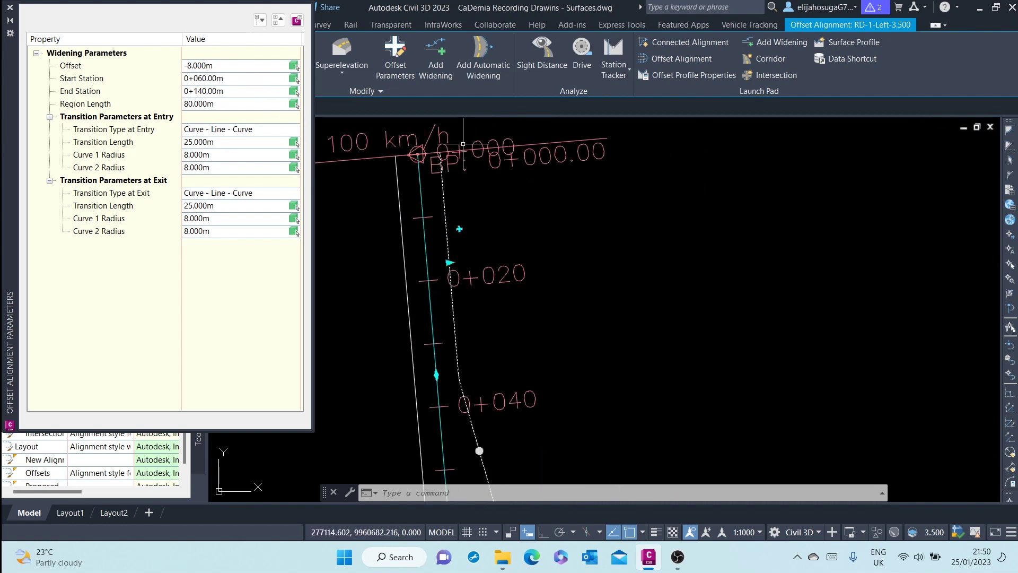
{"action": "scroll", "coordinate": [421, 315], "scroll_direction": "down", "scroll_amount": 3}
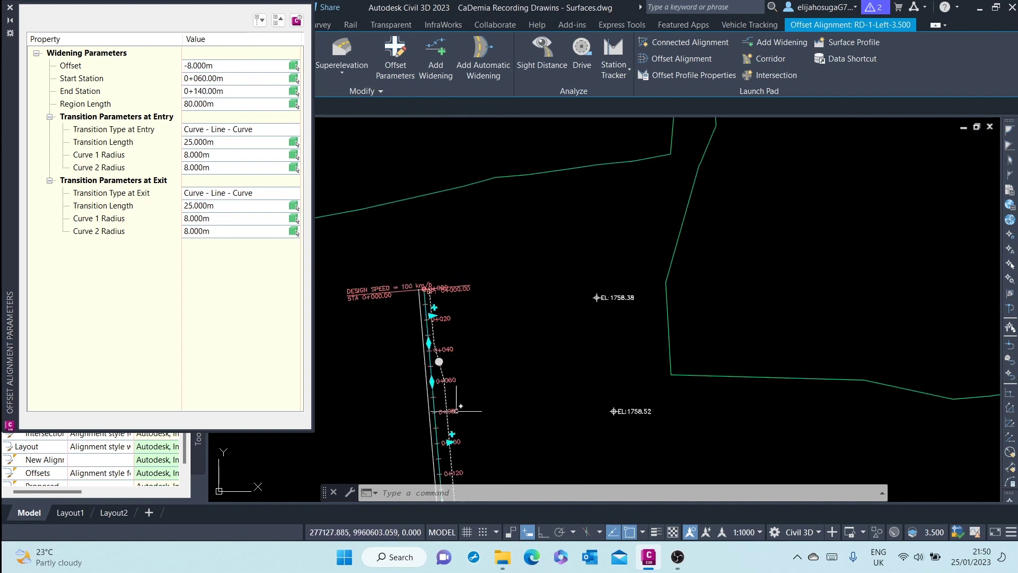
{"action": "scroll", "coordinate": [455, 404], "scroll_direction": "up", "scroll_amount": 3}
{"action": "middle_click_drag", "start_coordinate": [384, 223], "coordinate": [500, 340]}
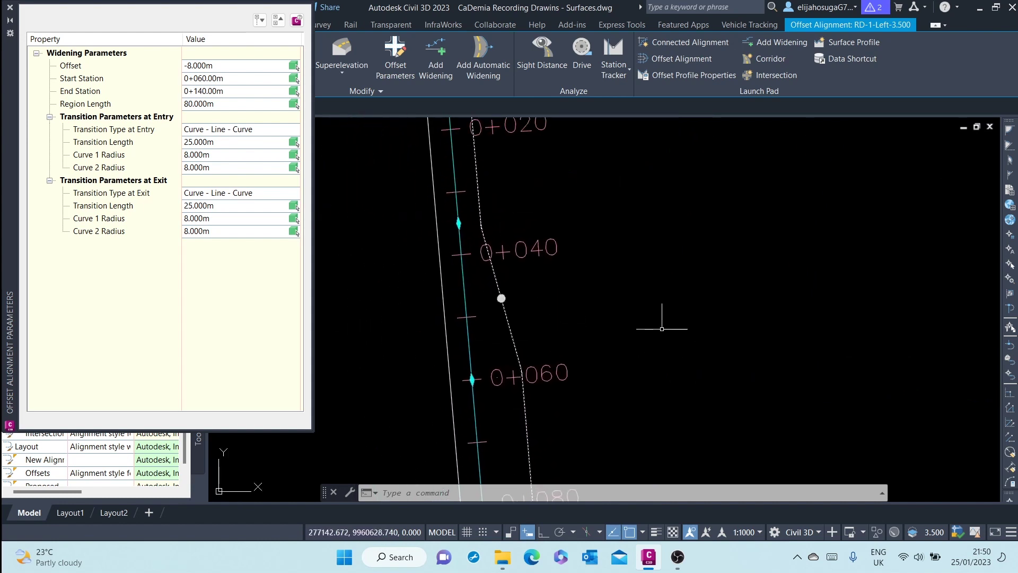
{"action": "scroll", "coordinate": [659, 318], "scroll_direction": "down", "scroll_amount": 1}
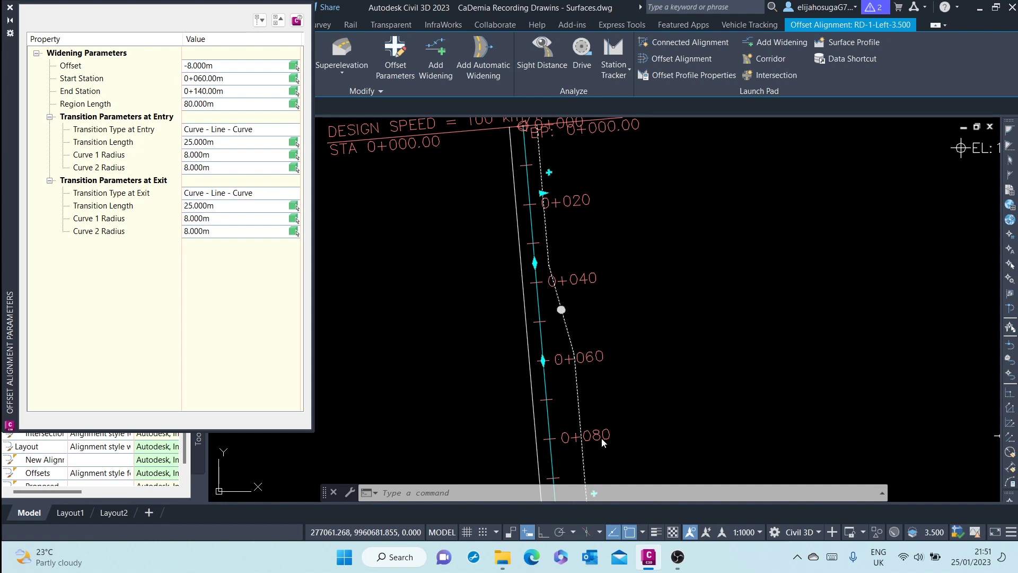
Set the entry transition to Curve - Curve - Reverse Curve with a 30 m length.
{"action": "left_click", "coordinate": [242, 131]}
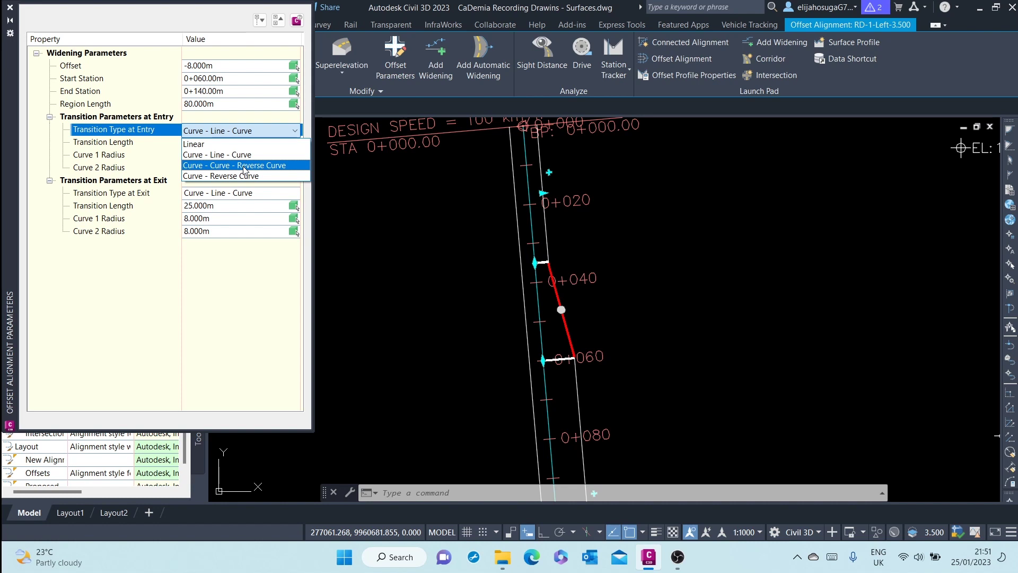
{"action": "left_click", "coordinate": [244, 165]}
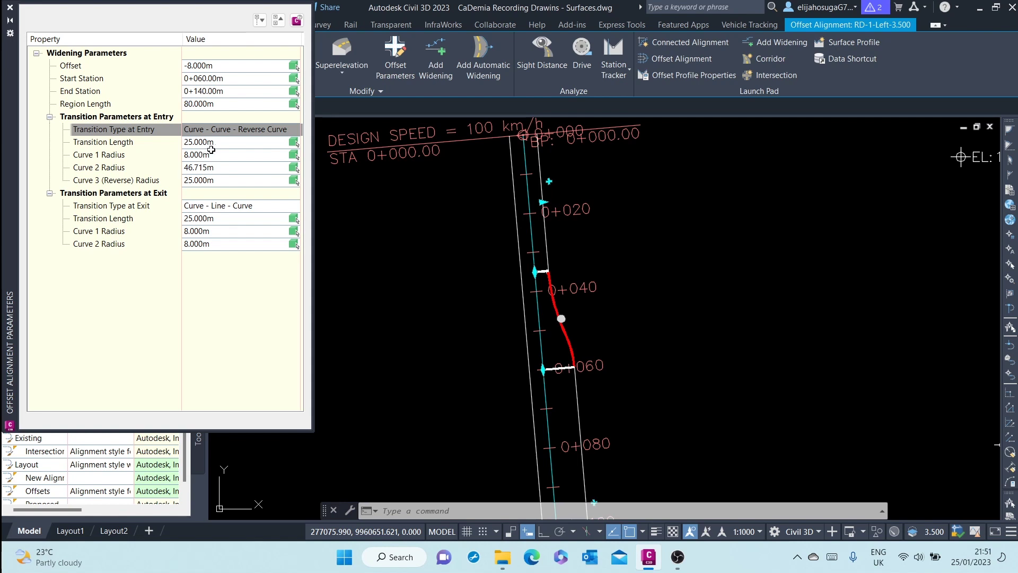
{"action": "left_click", "coordinate": [231, 142]}
{"action": "type", "text": "3"}
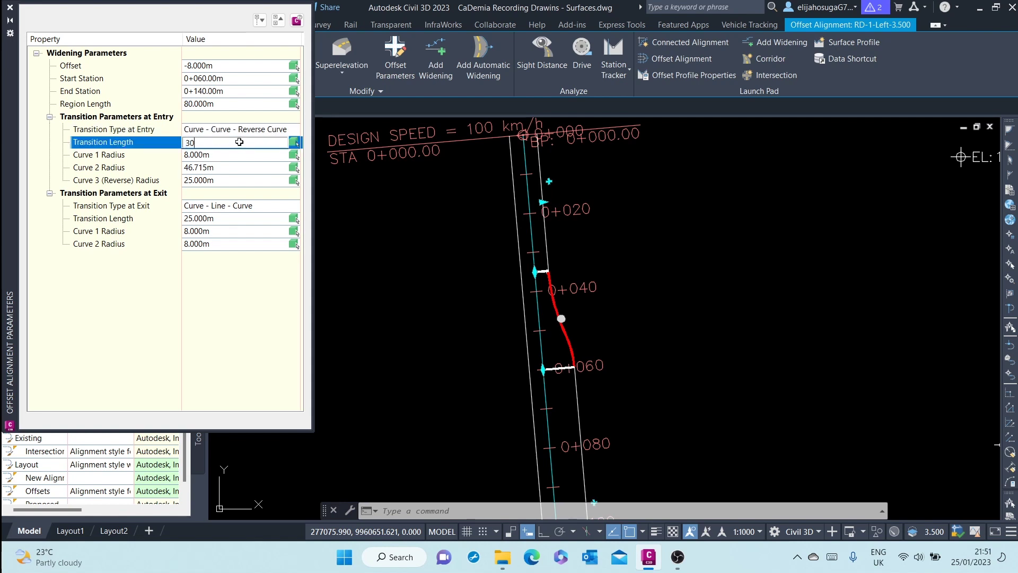
{"action": "type", "text": "0"}
{"action": "left_click", "coordinate": [242, 158]}
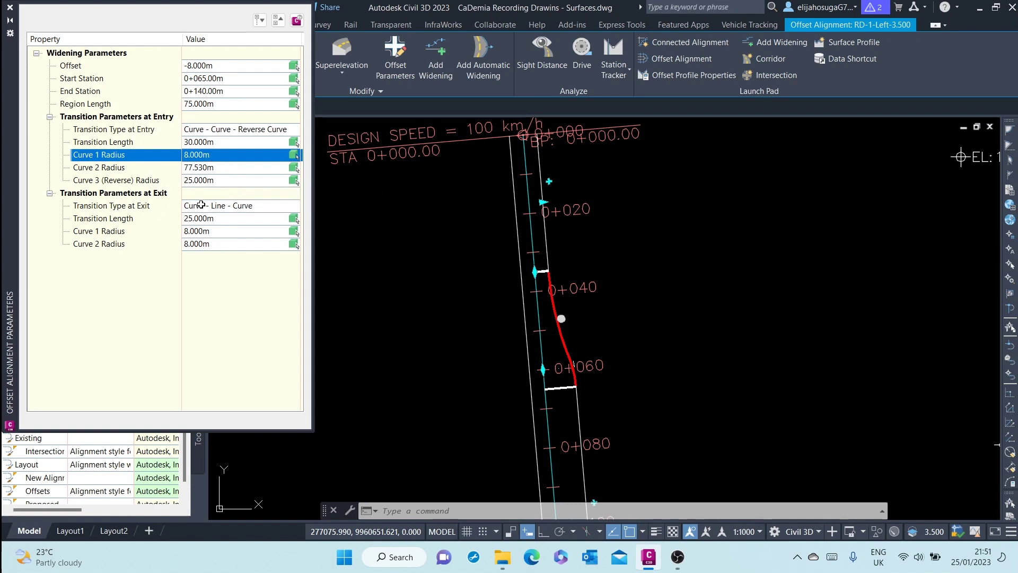
{"action": "left_click", "coordinate": [228, 207]}
{"action": "scroll", "coordinate": [522, 279], "scroll_direction": "down", "scroll_amount": 3}
{"action": "scroll", "coordinate": [568, 360], "scroll_direction": "up", "scroll_amount": 3}
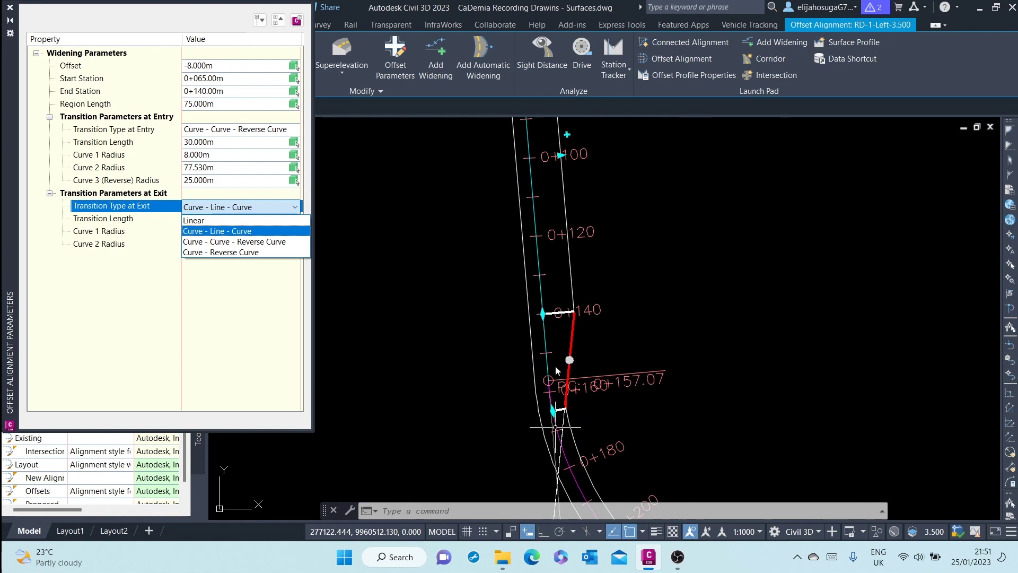
Change the exit transition type to Curve - Reverse Curve.
{"action": "left_click", "coordinate": [201, 243]}
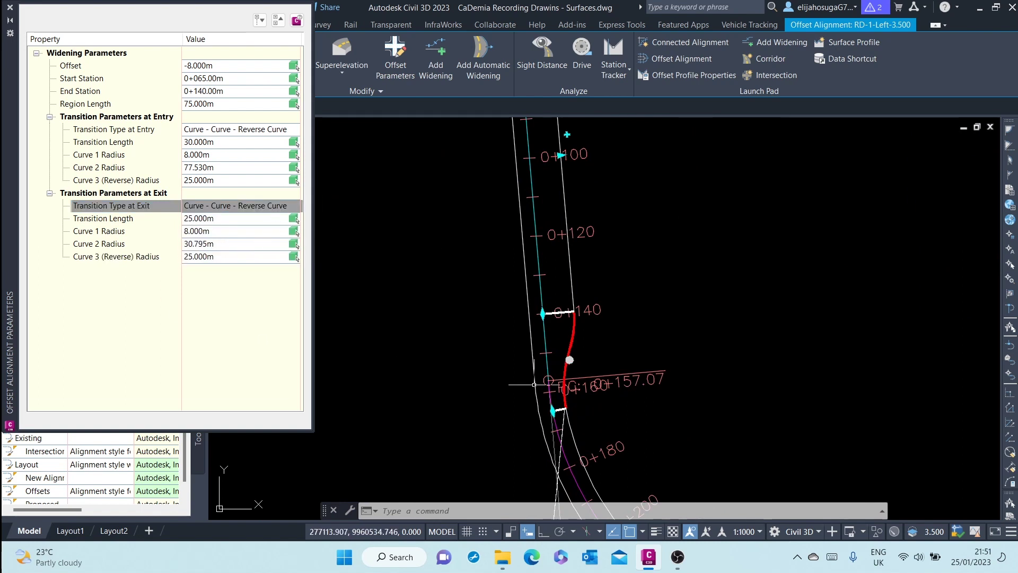
{"action": "scroll", "coordinate": [525, 382], "scroll_direction": "down", "scroll_amount": 3}
{"action": "scroll", "coordinate": [510, 315], "scroll_direction": "up", "scroll_amount": 2}
{"action": "middle_click_drag", "start_coordinate": [509, 315], "coordinate": [513, 357]}
{"action": "left_click", "coordinate": [231, 210]}
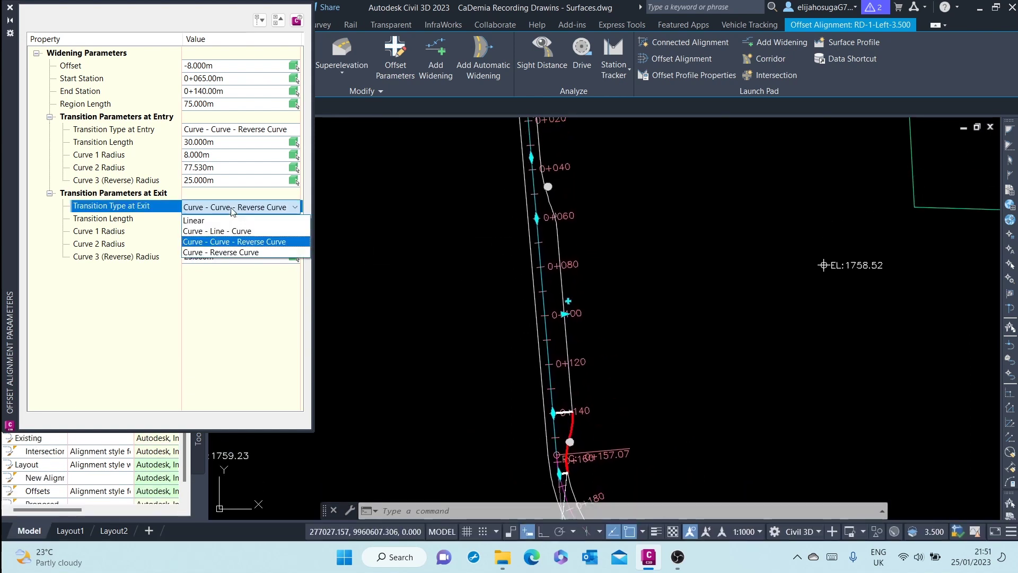
{"action": "left_click", "coordinate": [242, 253]}
Change the entry transition type to Curve - Reverse Curve.
{"action": "scroll", "coordinate": [562, 414], "scroll_direction": "up", "scroll_amount": 8}
{"action": "scroll", "coordinate": [524, 287], "scroll_direction": "down", "scroll_amount": 6}
{"action": "scroll", "coordinate": [387, 257], "scroll_direction": "up", "scroll_amount": 3}
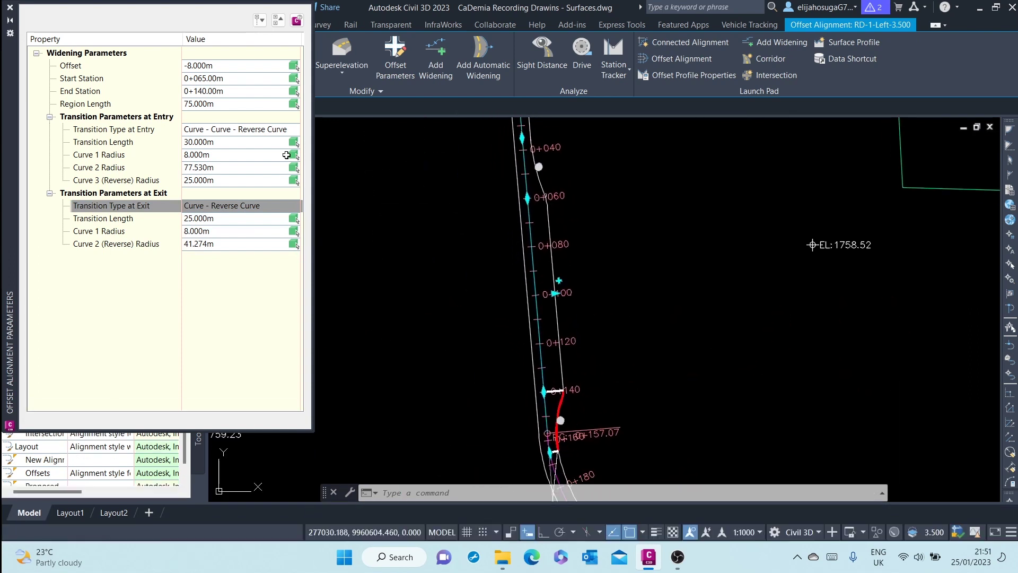
{"action": "left_click", "coordinate": [264, 130]}
{"action": "left_click", "coordinate": [252, 133]}
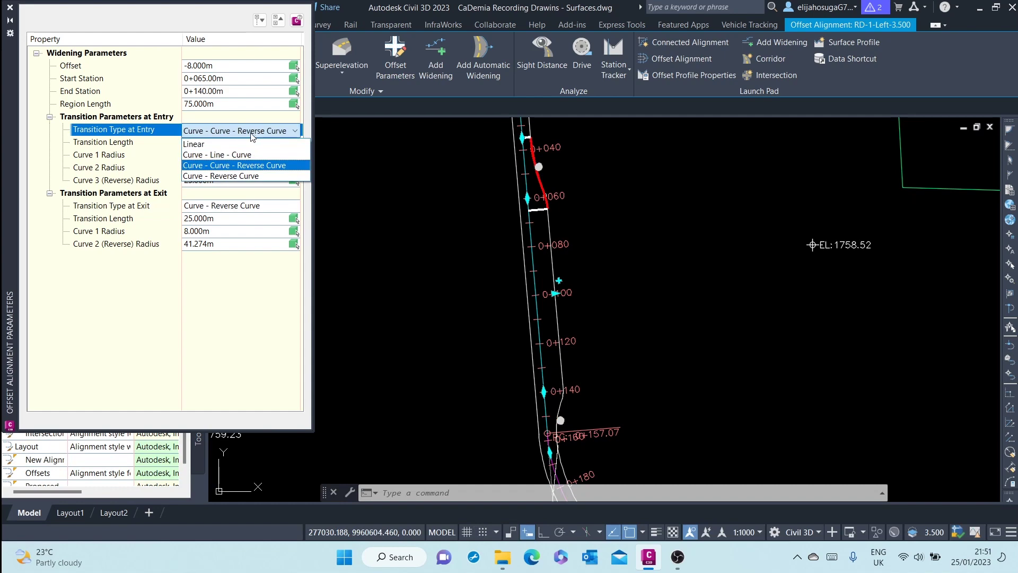
{"action": "left_click", "coordinate": [244, 178]}
{"action": "scroll", "coordinate": [563, 217], "scroll_direction": "up", "scroll_amount": 2}
{"action": "scroll", "coordinate": [490, 229], "scroll_direction": "down", "scroll_amount": 6}
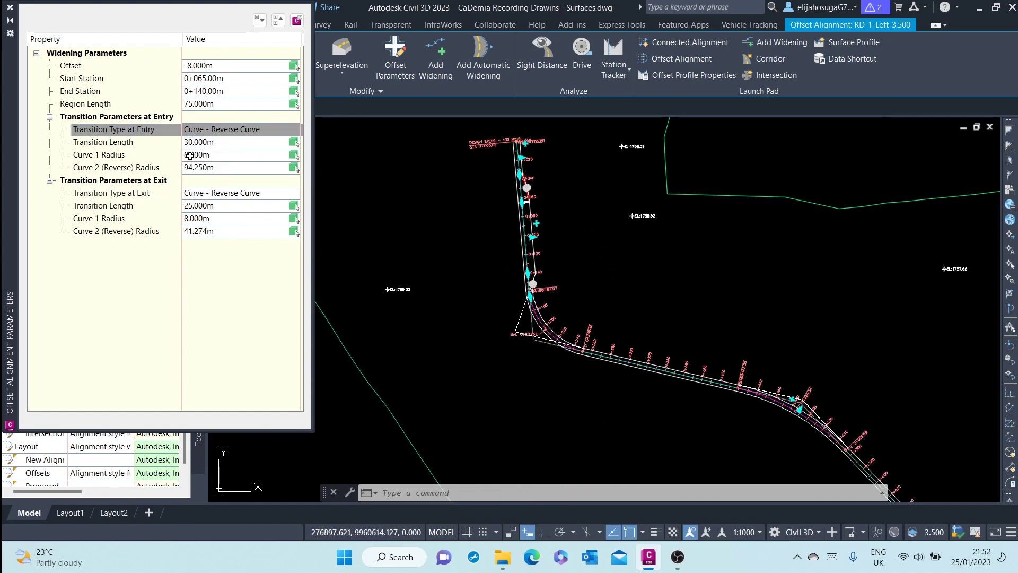
Set the exit transition length to 30 m and end the widening edit.
{"action": "left_click", "coordinate": [211, 207]}
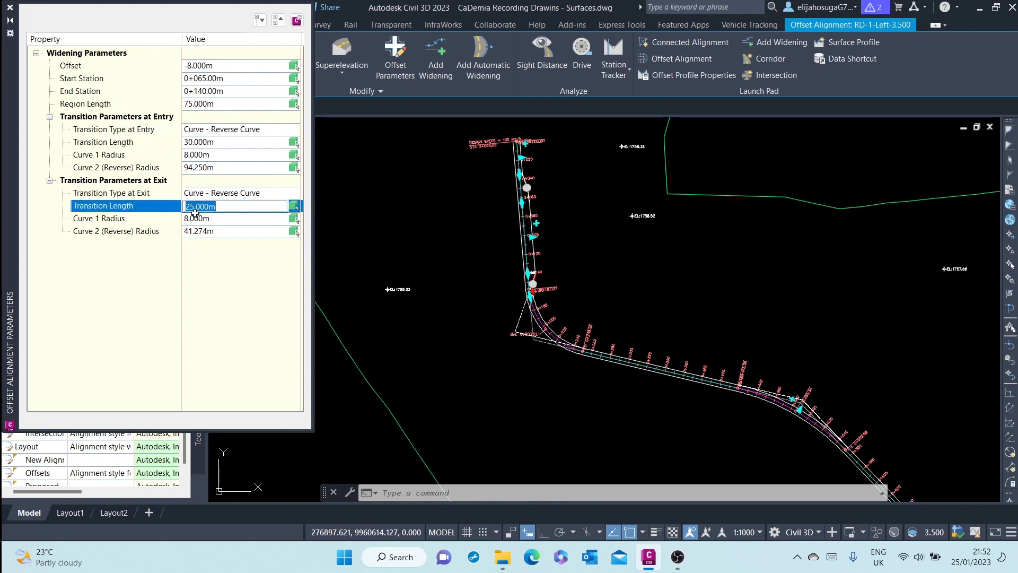
{"action": "type", "text": "30"}
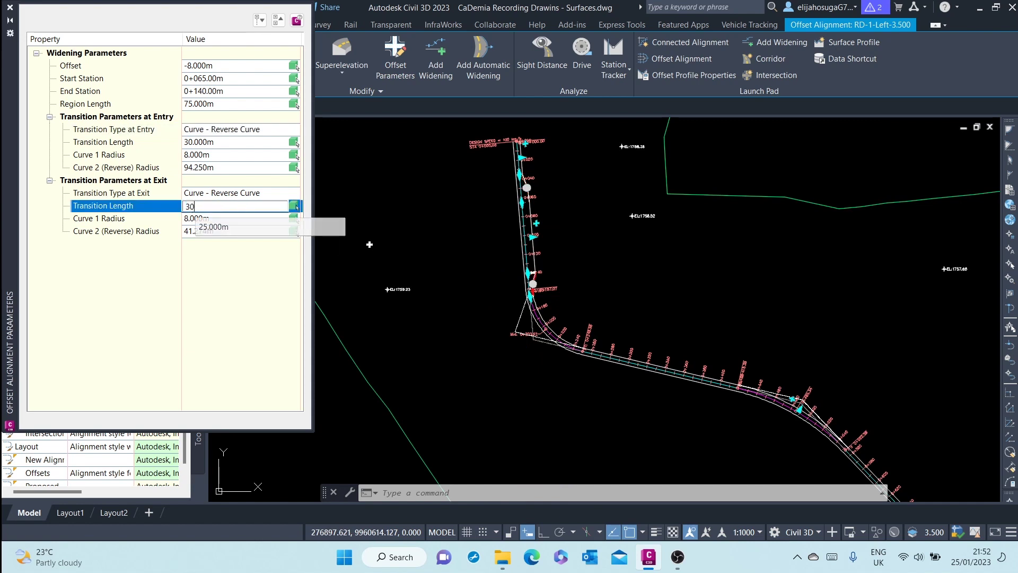
{"action": "left_click", "coordinate": [387, 233]}
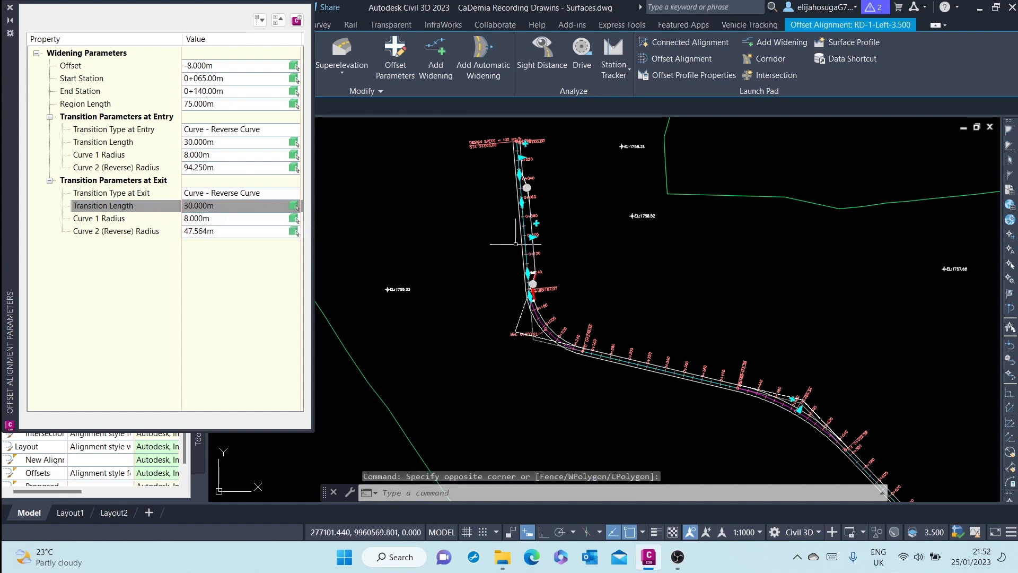
{"action": "scroll", "coordinate": [529, 278], "scroll_direction": "up", "scroll_amount": 8}
{"action": "scroll", "coordinate": [529, 279], "scroll_direction": "down", "scroll_amount": 6}
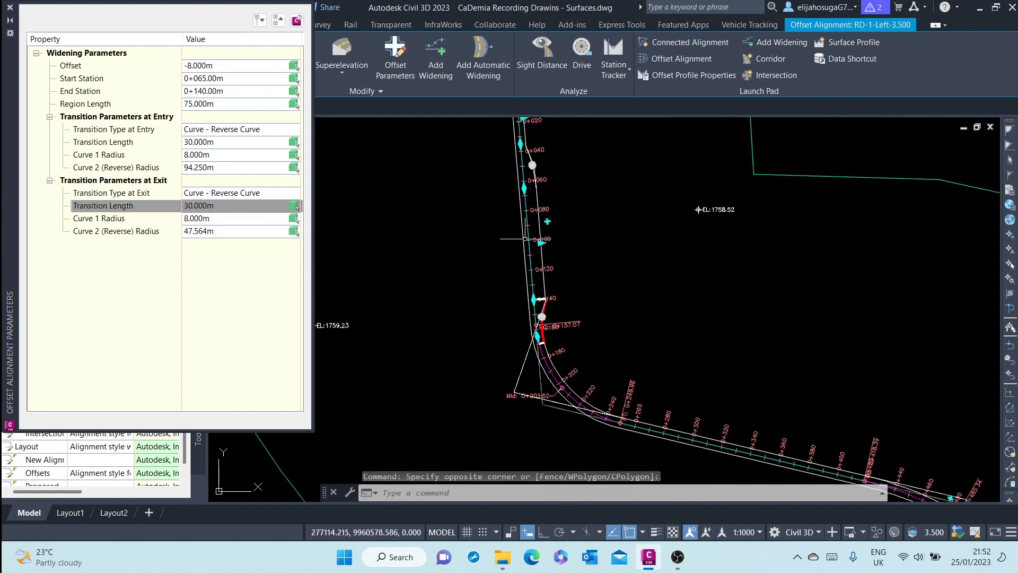
{"action": "scroll", "coordinate": [525, 229], "scroll_direction": "up", "scroll_amount": 6}
{"action": "scroll", "coordinate": [533, 223], "scroll_direction": "down", "scroll_amount": 2}
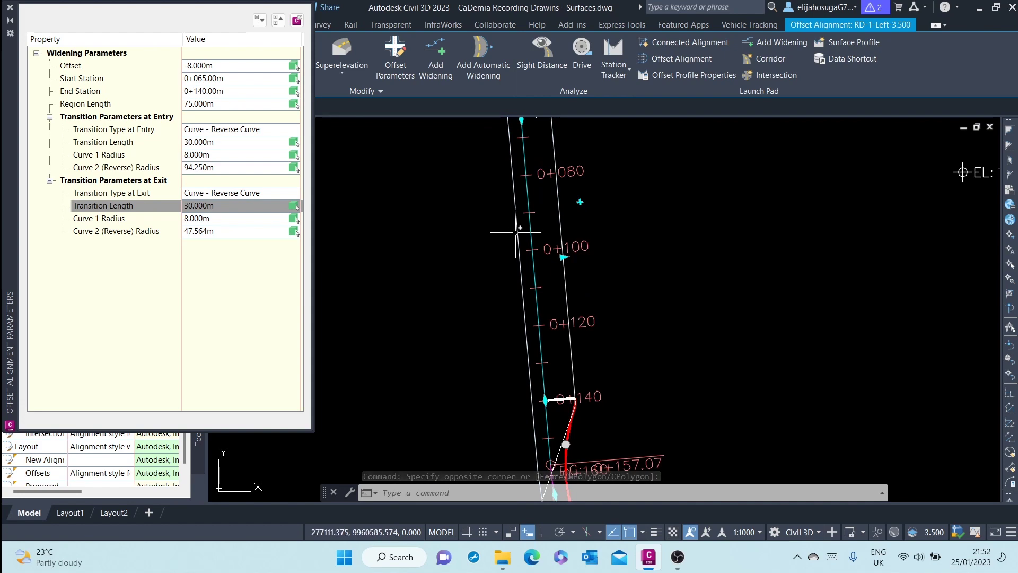
{"action": "key", "text": "Escape"}
Zoom and pan back to station 0+000 to review the widened offset alignment.
{"action": "scroll", "coordinate": [582, 177], "scroll_direction": "down", "scroll_amount": 4}
{"action": "scroll", "coordinate": [581, 177], "scroll_direction": "down", "scroll_amount": 3}
{"action": "scroll", "coordinate": [530, 191], "scroll_direction": "up", "scroll_amount": 5}
{"action": "middle_click_drag", "start_coordinate": [499, 64], "coordinate": [495, 198]}
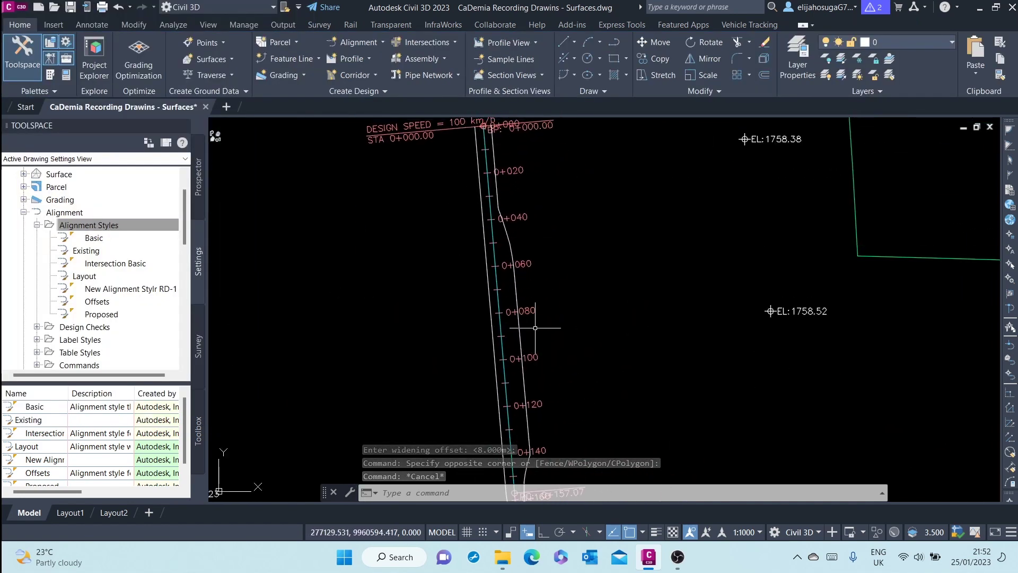
{"action": "scroll", "coordinate": [504, 284], "scroll_direction": "down", "scroll_amount": 4}
{"action": "scroll", "coordinate": [504, 284], "scroll_direction": "up", "scroll_amount": 6}
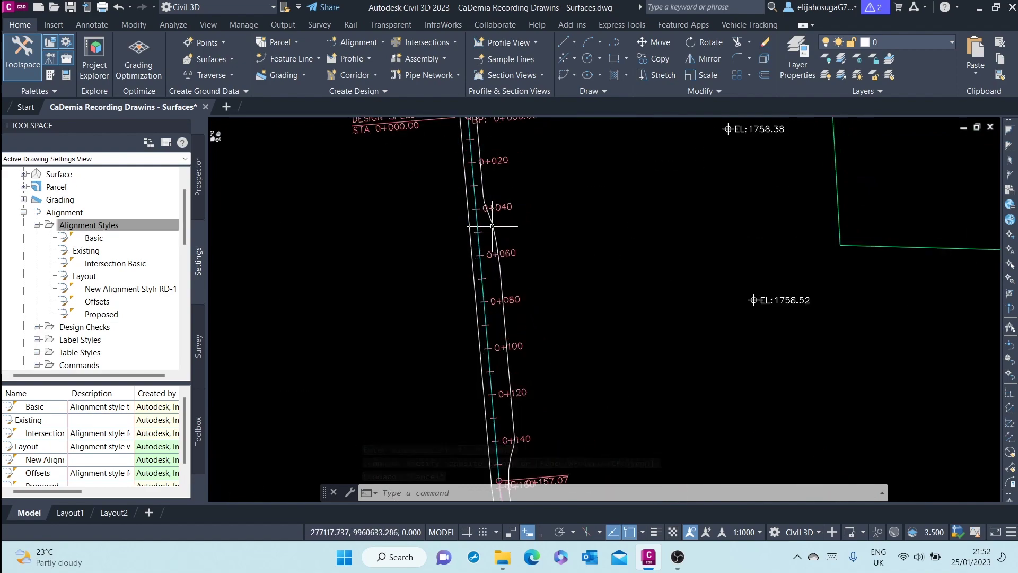